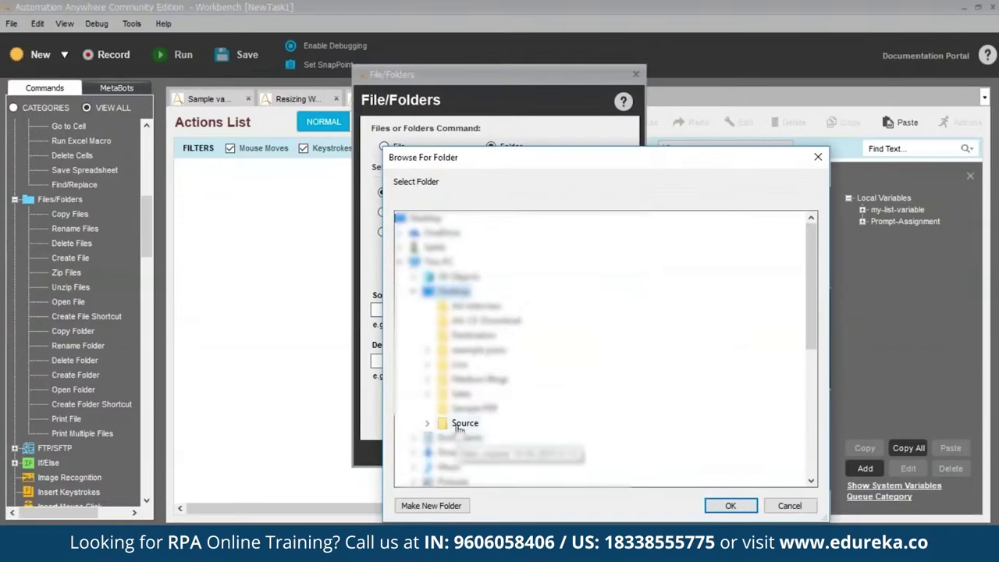
- Set the Copy Folder command to copy the desktop folder Source into the desktop folder Destination, and save the command
left_click(464, 422)
left_click(730, 505)
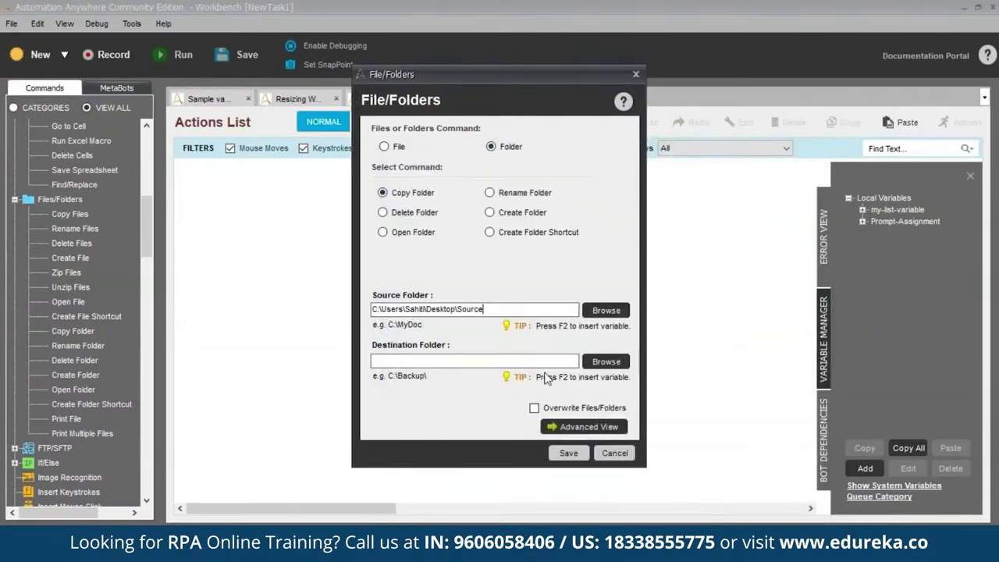
left_click(607, 361)
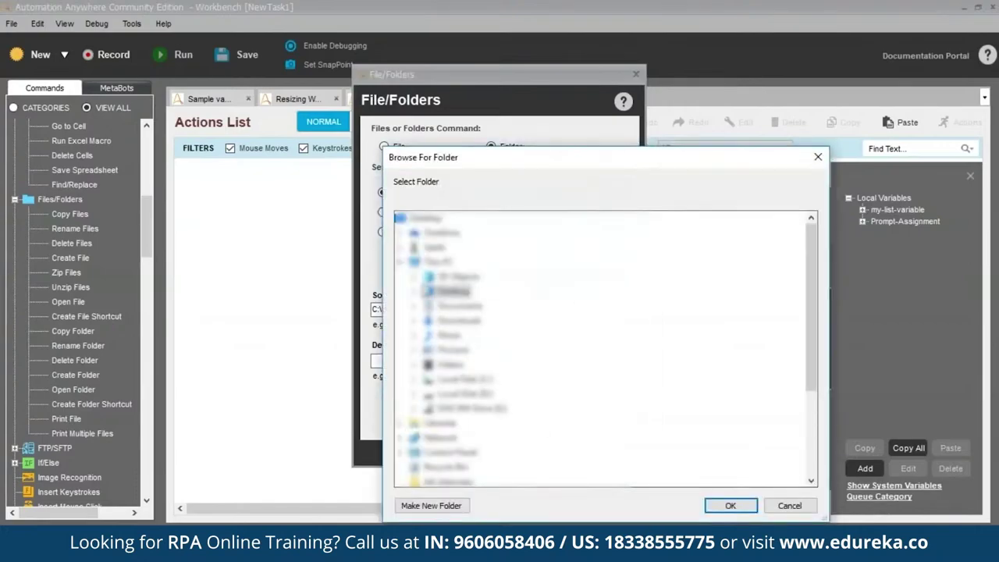
left_click(473, 334)
left_click(730, 506)
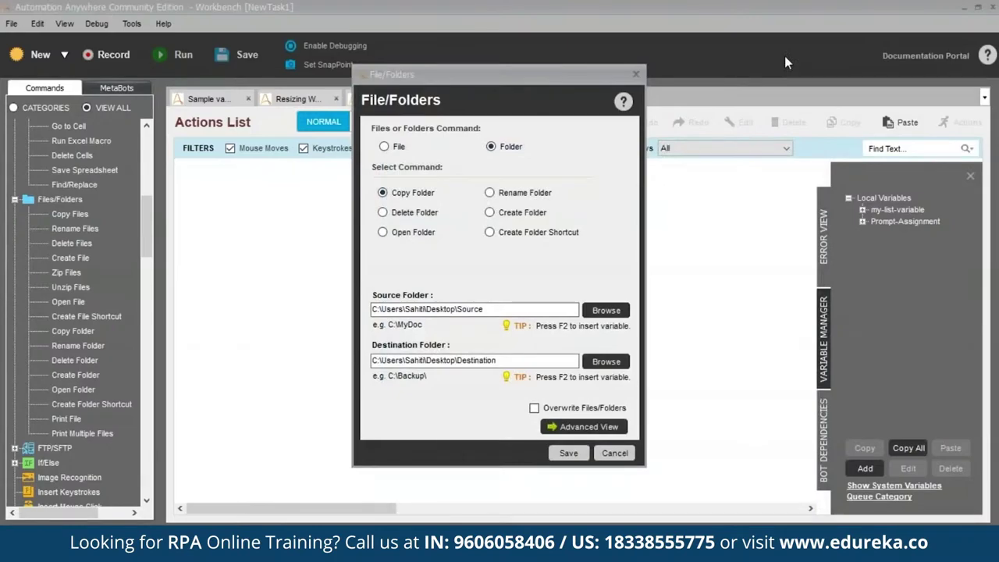
left_click(567, 452)
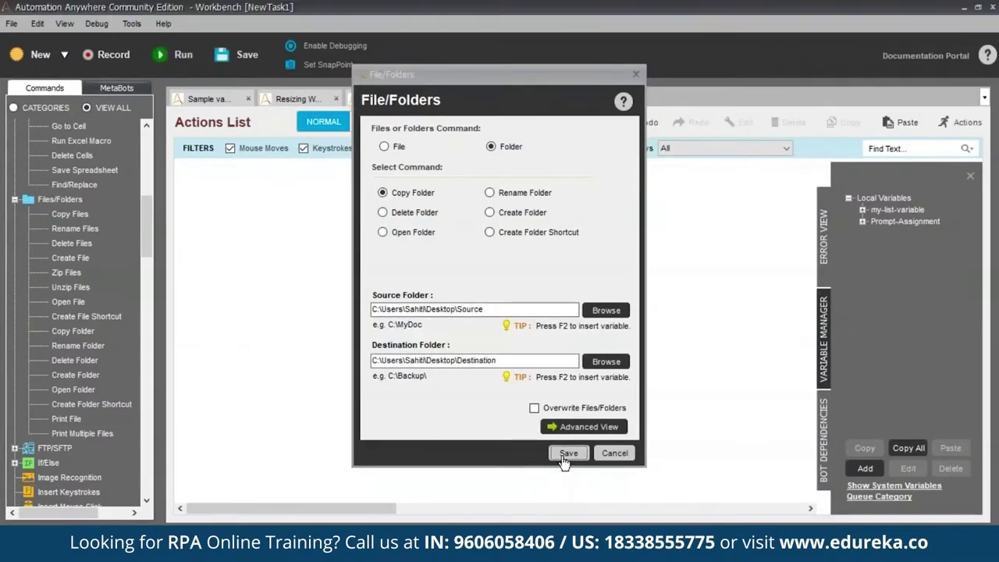
- Save the folder-copy task in My Tasks as "Moving files"
left_click(246, 56)
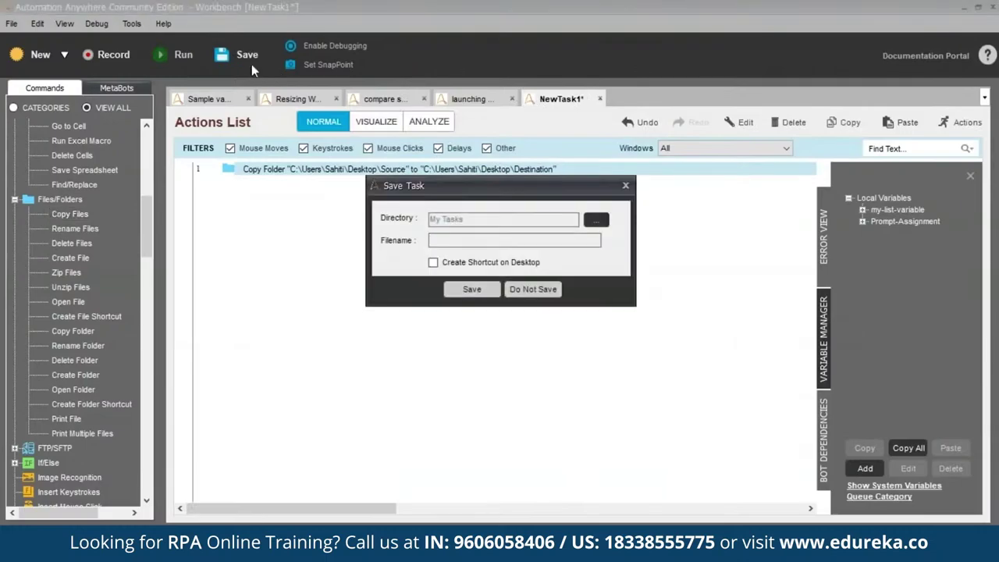
type("Moving files")
left_click(468, 290)
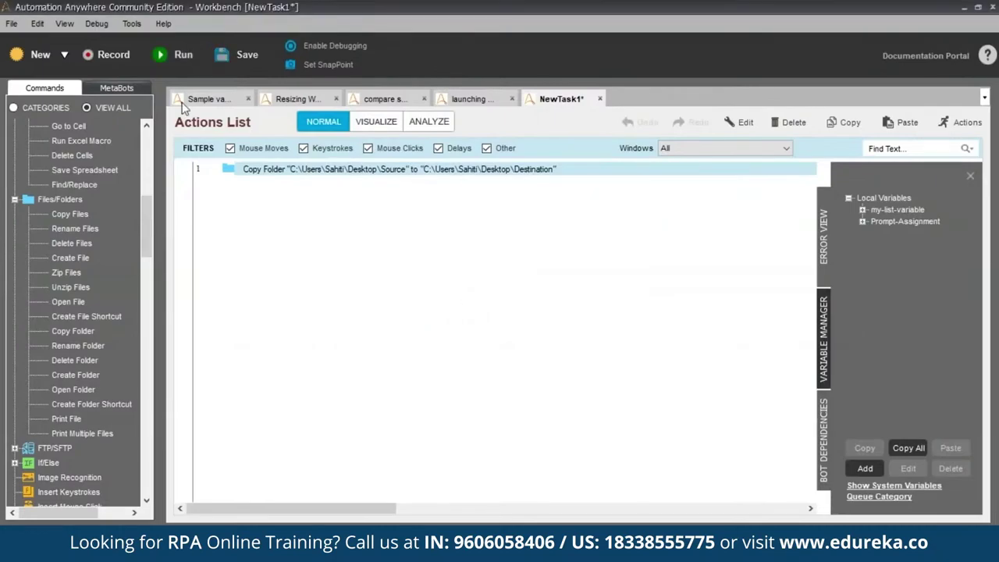
- Run the Moving files task and open the copied folder inside Destination to check its contents
left_click(181, 60)
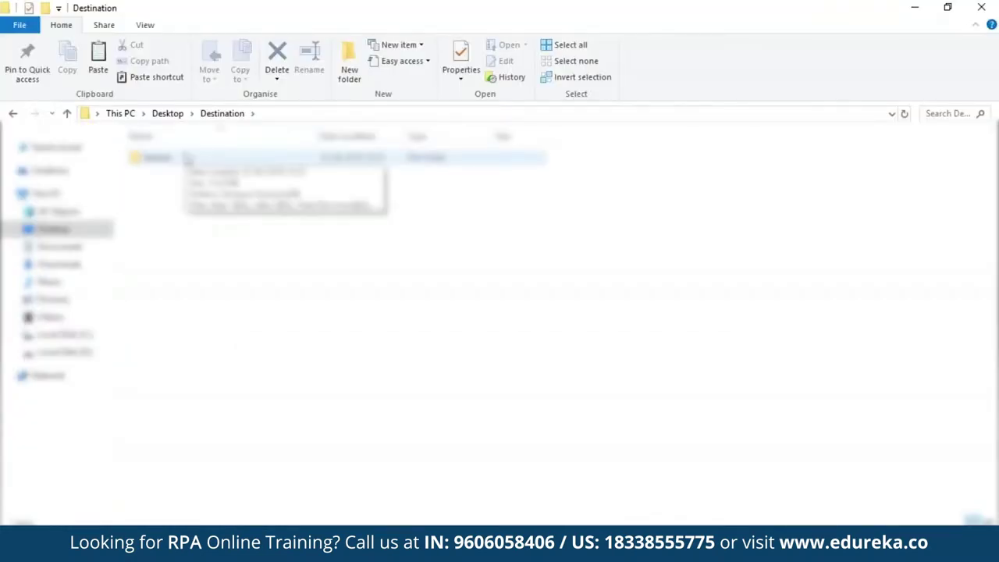
double_click(188, 158)
scroll(320, 210, "down", 3)
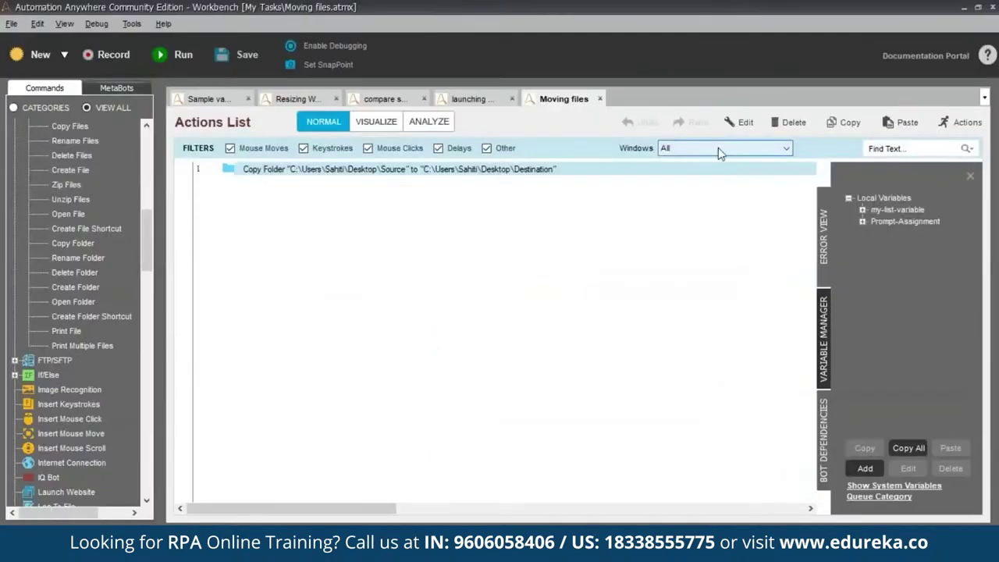
- Create a new task and add an Insert Keystrokes command targeting the window "Untitled - Notepad"
left_click(15, 56)
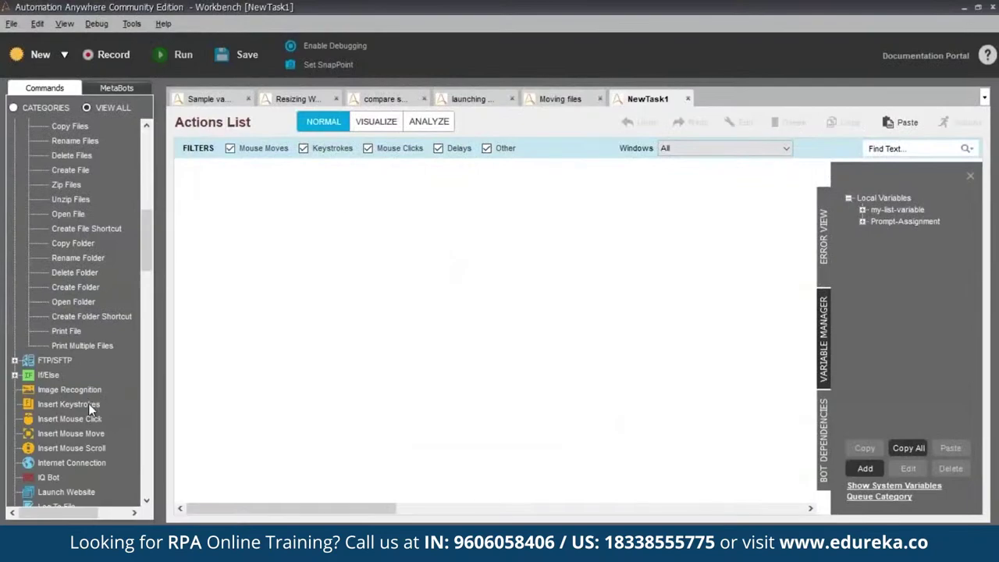
left_click_drag(94, 404, 511, 312)
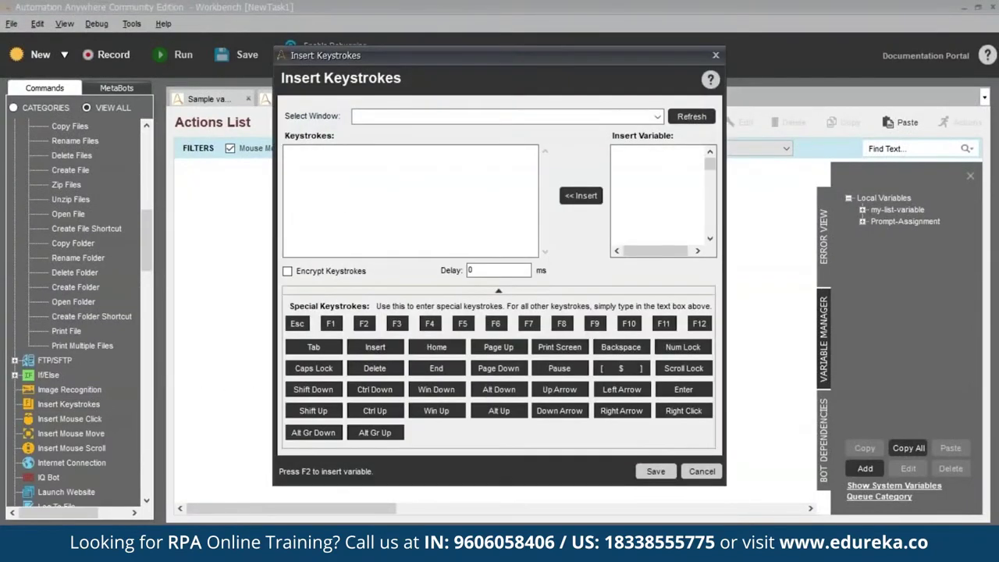
left_click(655, 122)
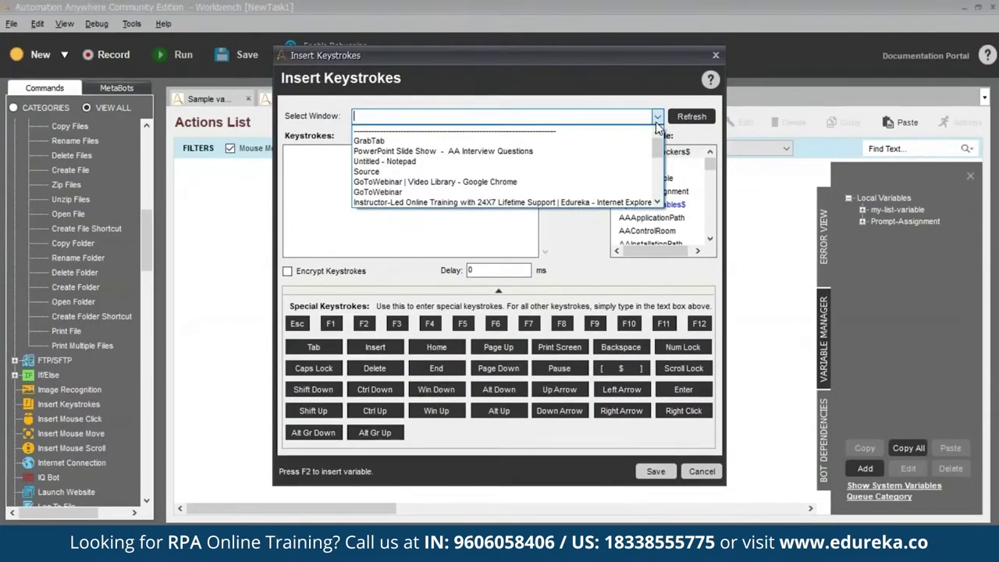
left_click(656, 279)
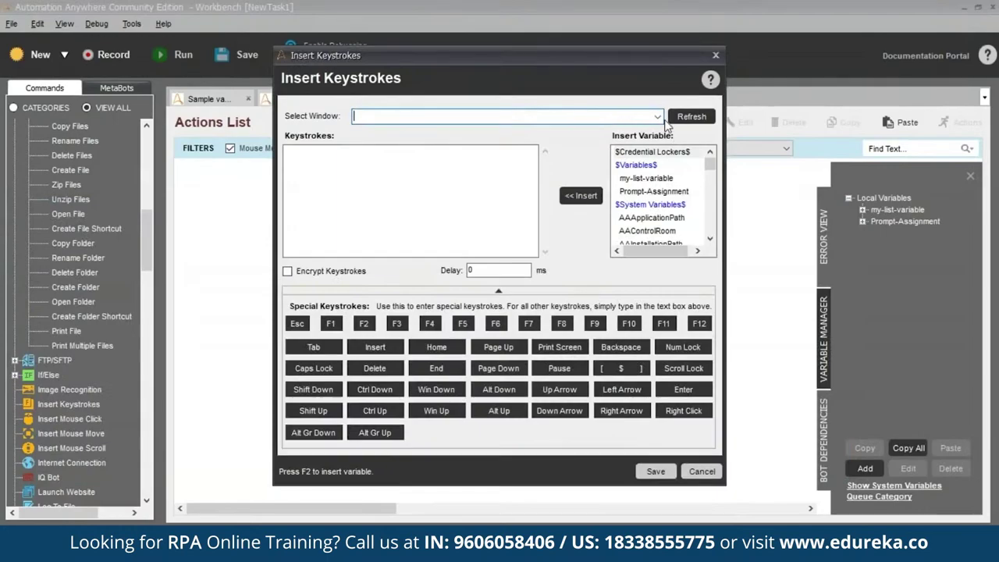
left_click(657, 116)
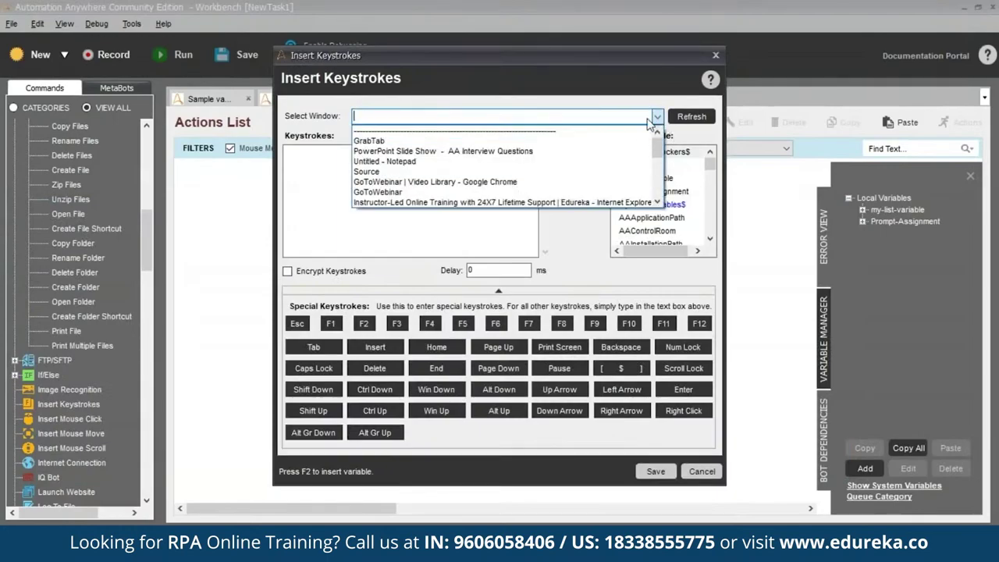
left_click(607, 153)
- Define the keystrokes as "Hello All[ENTER]Welcome To [CAPS LOCK]edureka" and save the command
left_click(395, 200)
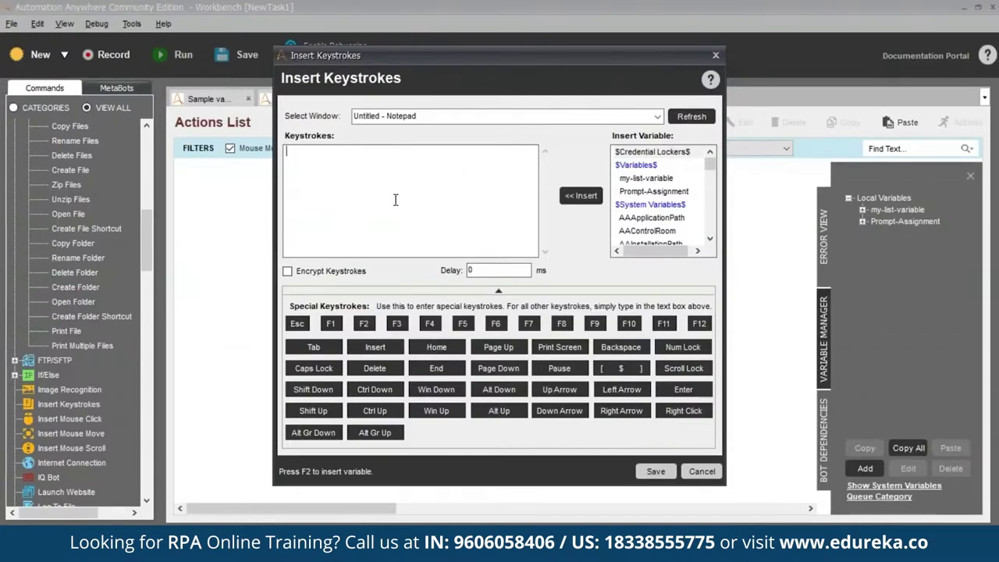
type("Hello All")
left_click(676, 393)
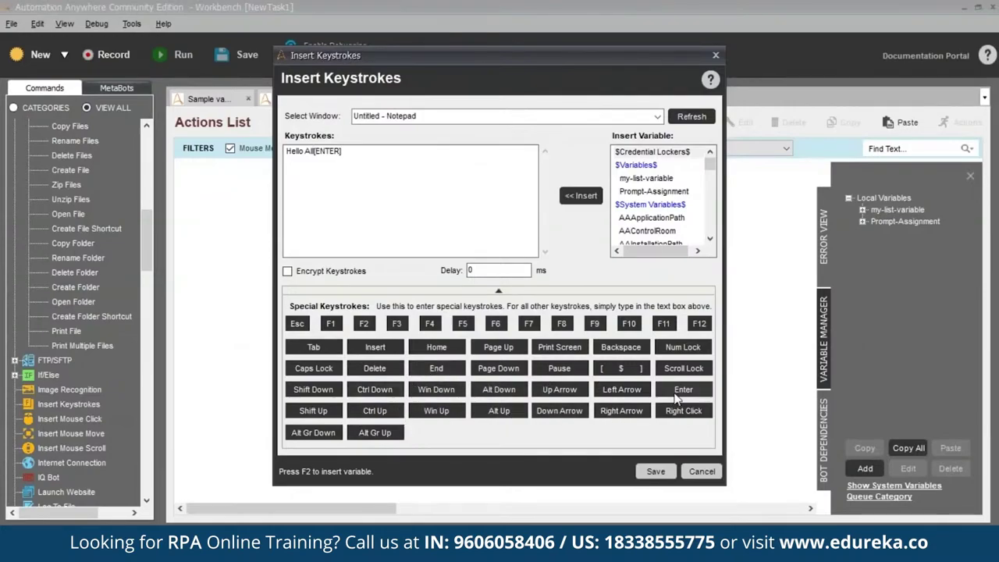
type("Welcome To")
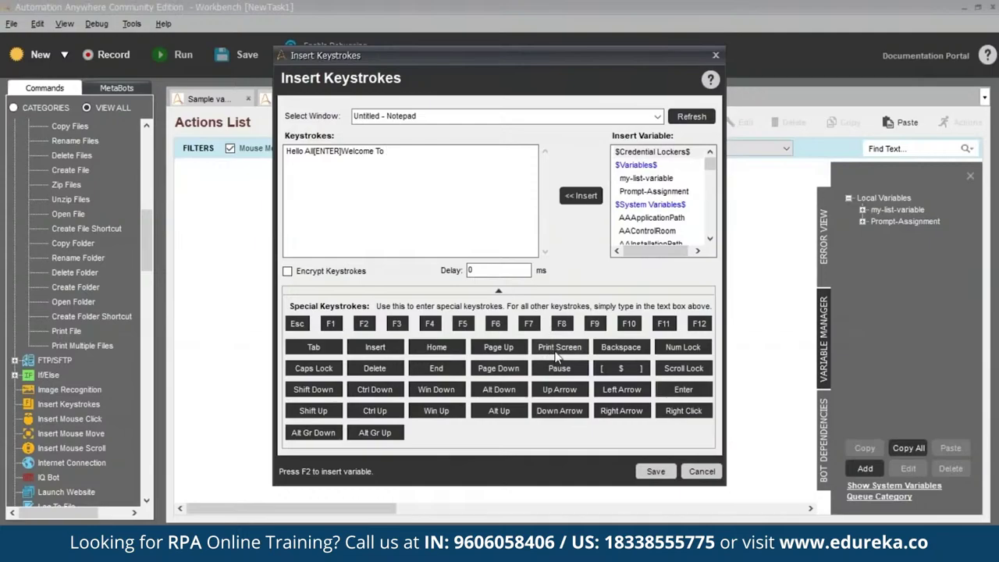
left_click(310, 368)
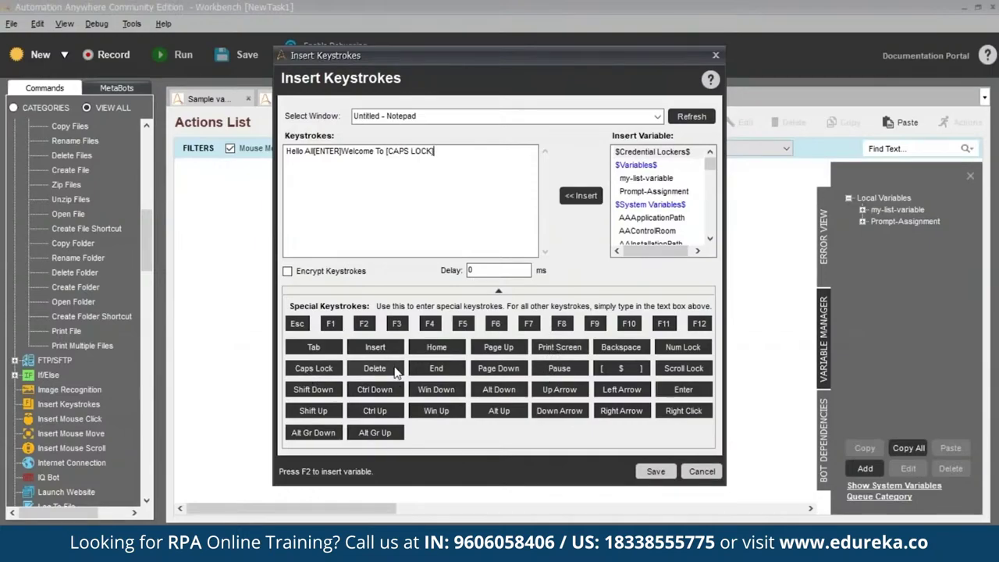
type("edureka")
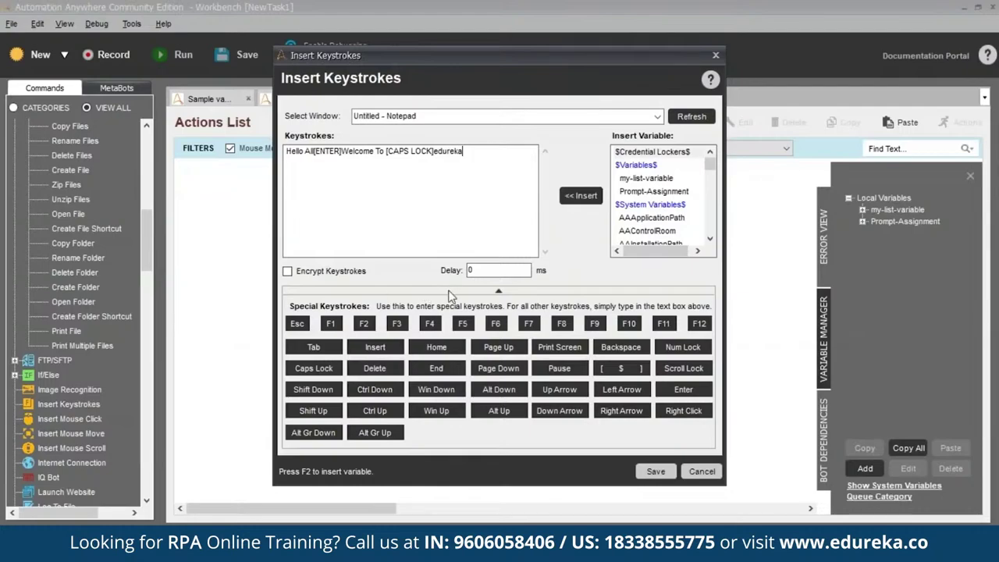
left_click(657, 468)
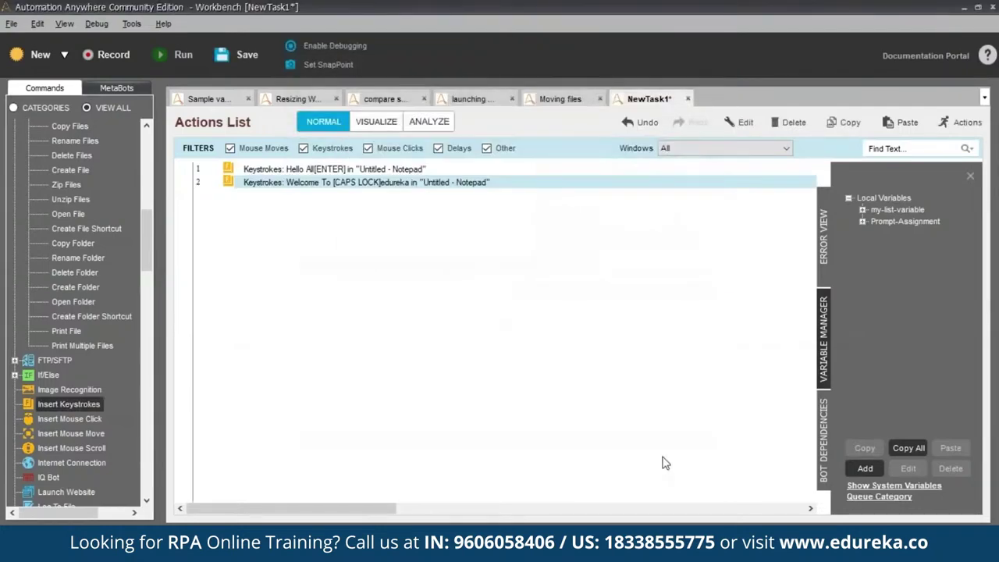
- Save the keystrokes task in My Tasks as "Writing text"
left_click(255, 59)
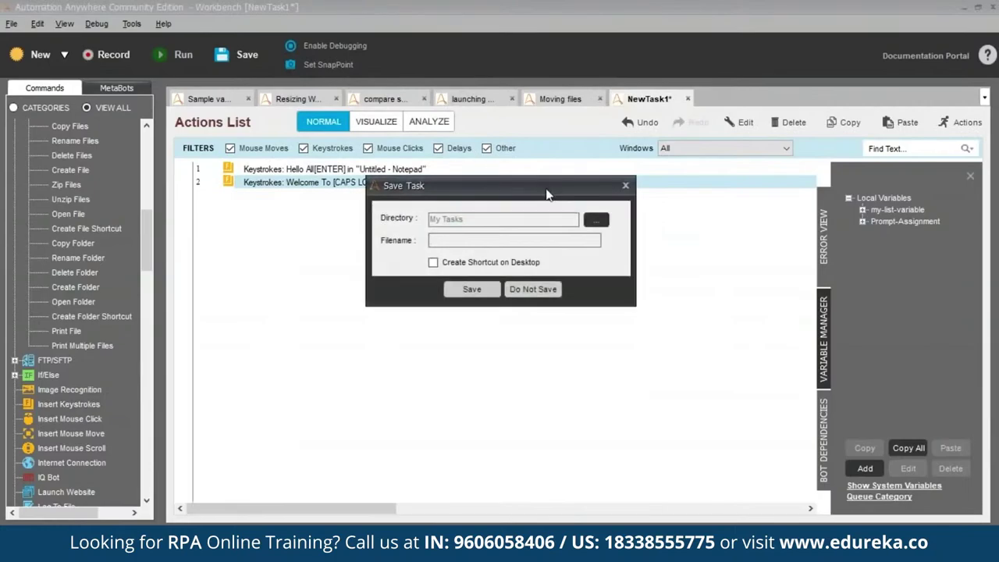
type("Writing text")
key("Return")
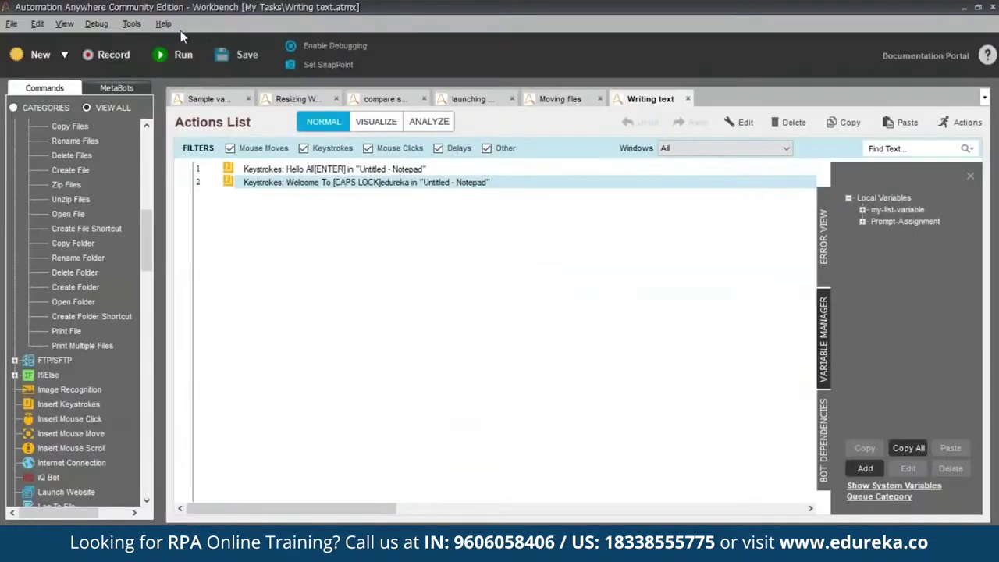
- Create a new task and add the PDF Integration command Merge Documents to its actions list
key("ctrl+n")
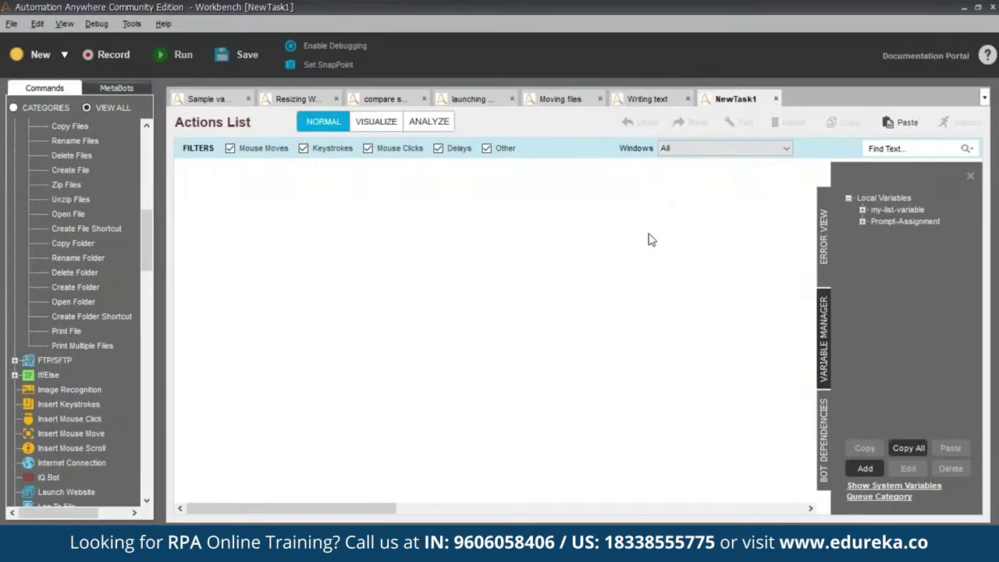
key("ctrl+F4")
scroll(73, 420, "down", 4)
scroll(74, 421, "down", 2)
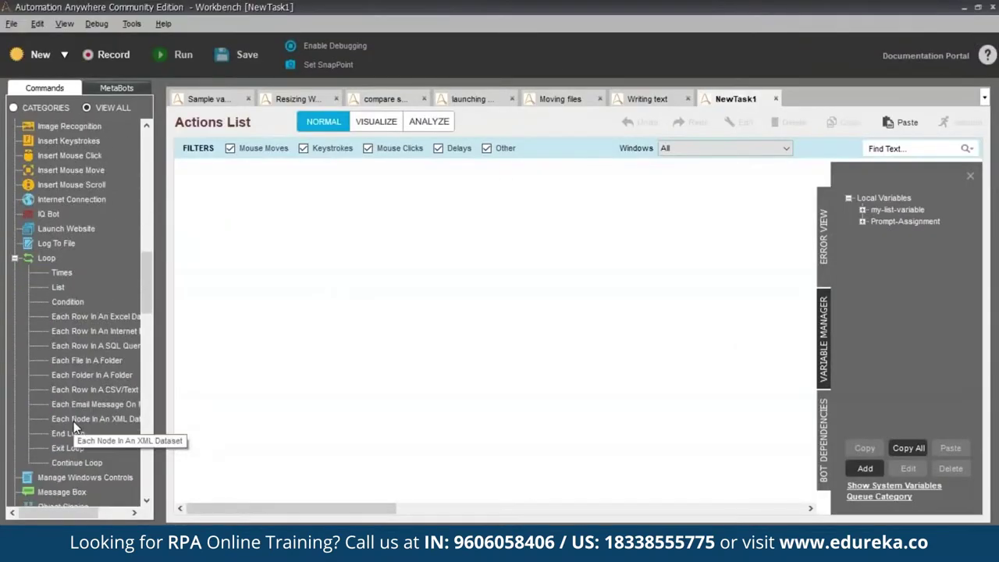
scroll(73, 420, "down", 4)
scroll(75, 423, "down", 4)
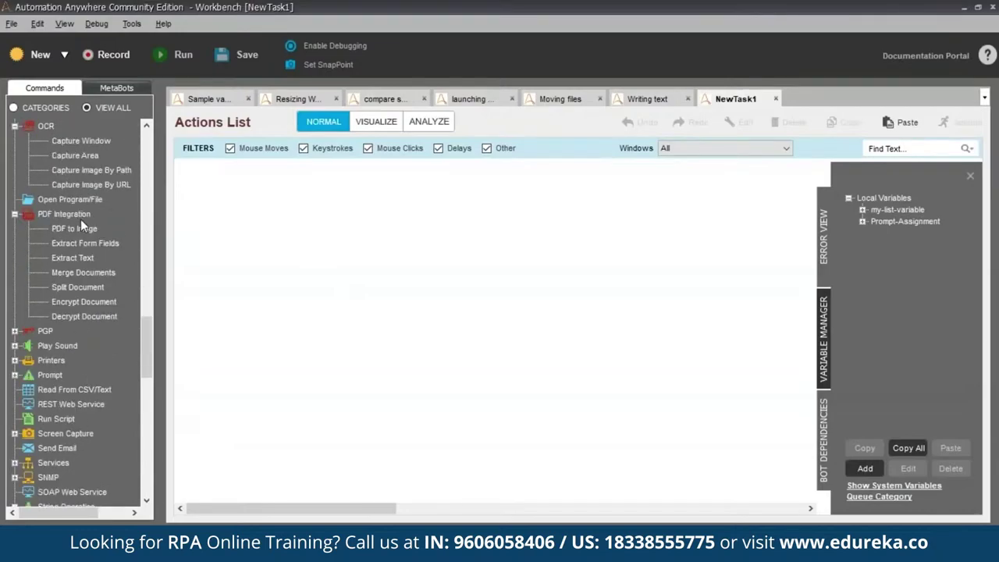
left_click_drag(95, 276, 389, 315)
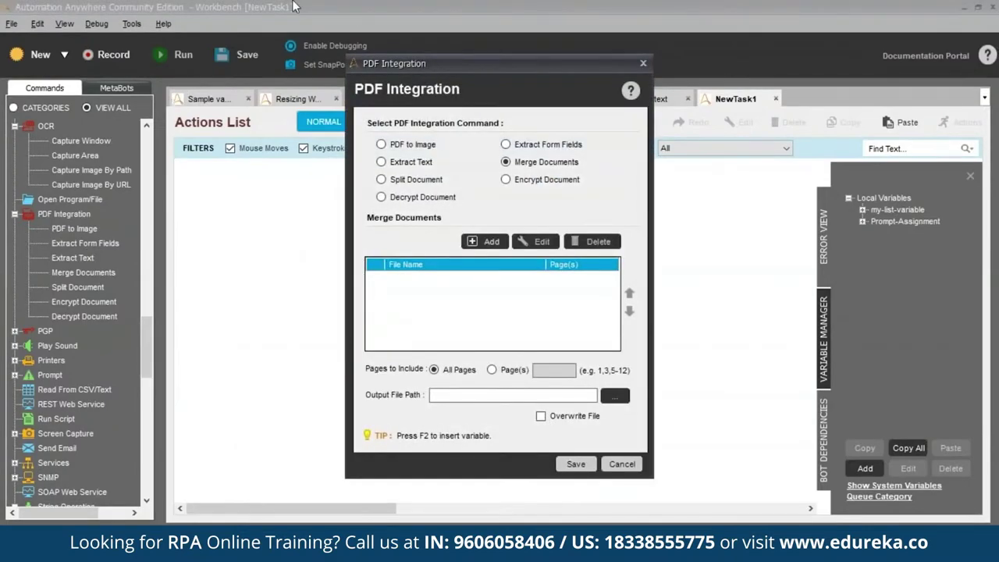
- Add Receipt1, Receipt2 and Receipt3 from the desktop folder Sample PDF to the documents being merged
left_click(487, 242)
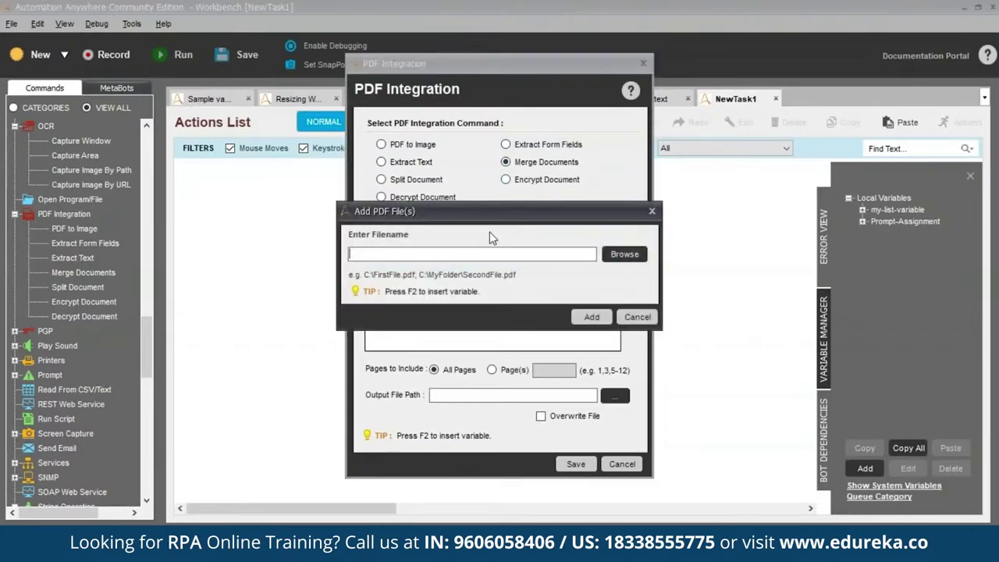
left_click(622, 254)
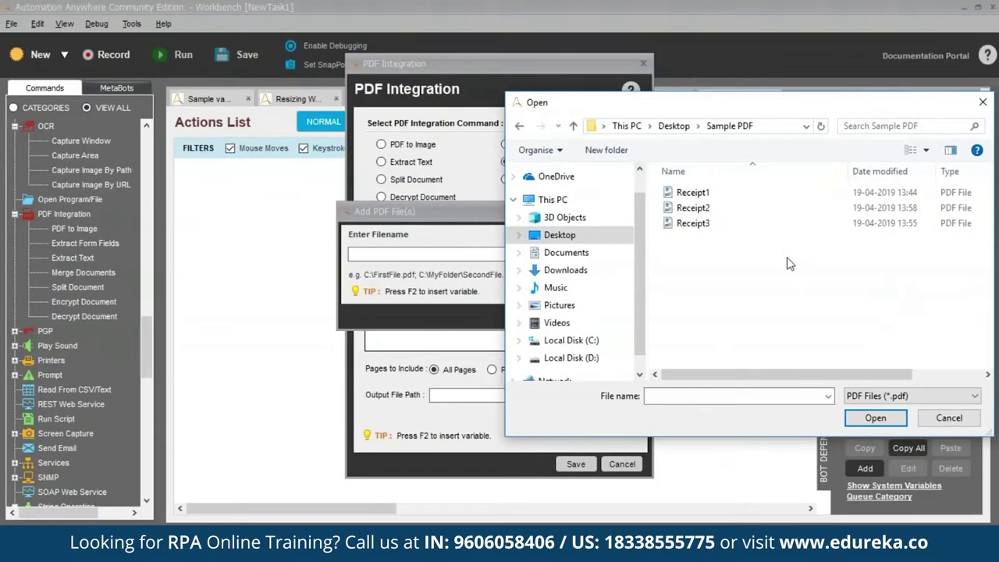
left_click_drag(722, 187, 721, 230)
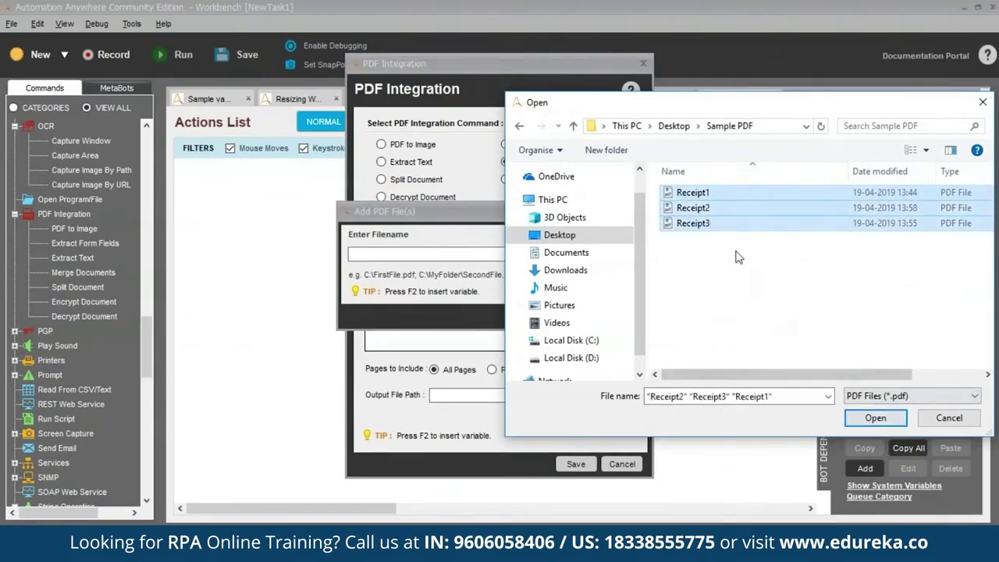
left_click(753, 234)
left_click(736, 207, "ctrl")
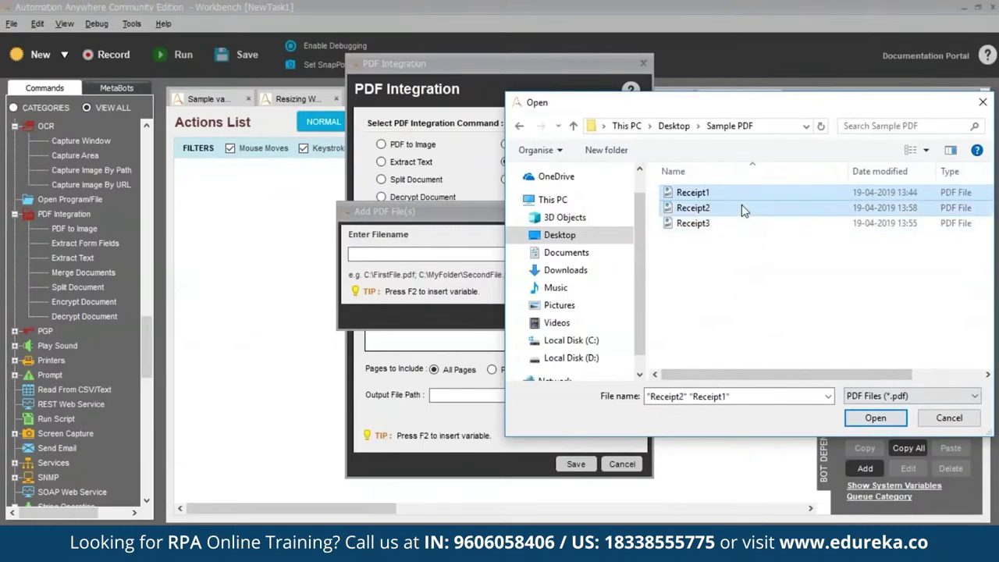
left_click(736, 225, "ctrl")
left_click(875, 418)
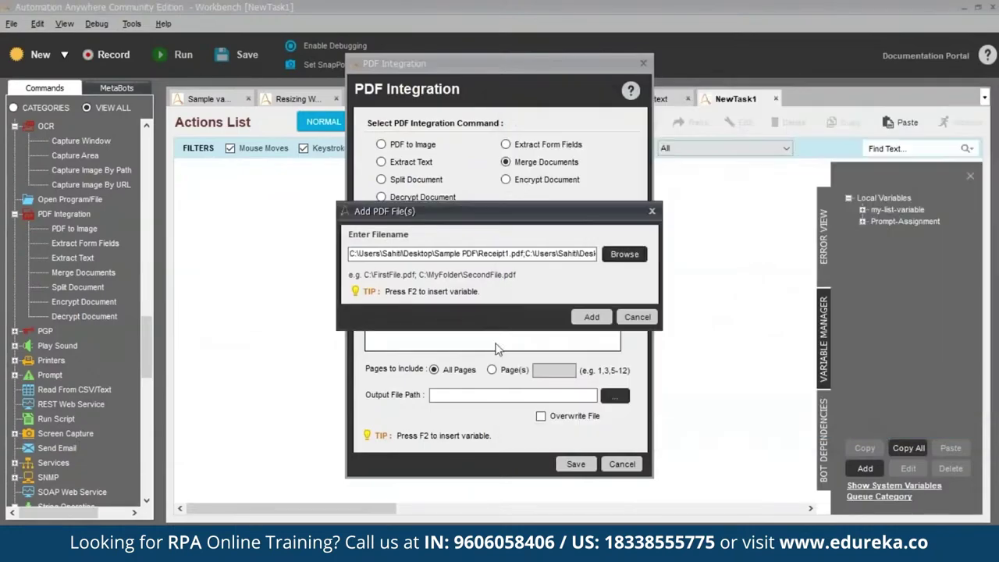
left_click(592, 318)
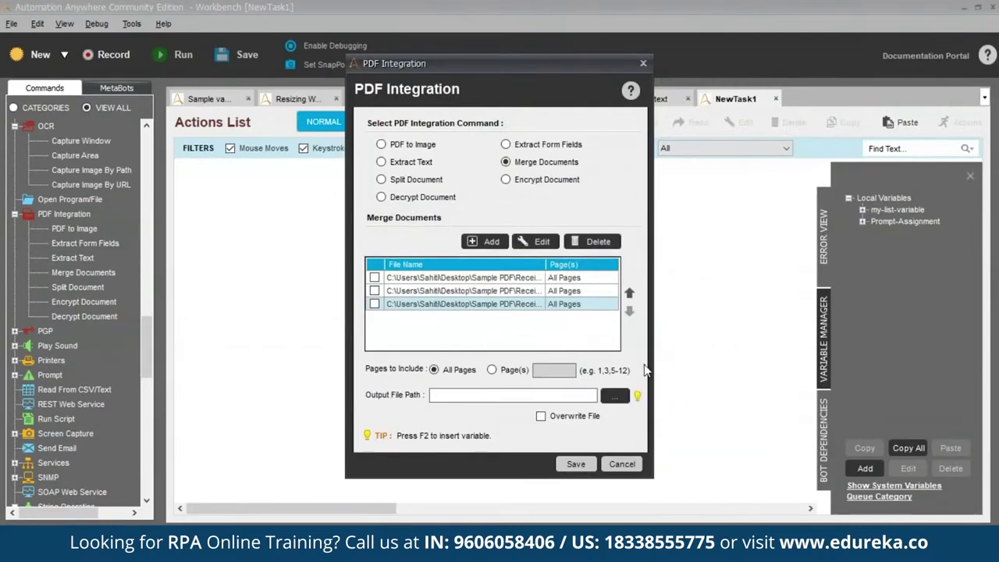
- Set the merge output to OutputPDF.pdf on the desktop, allow overwriting the file, and save the command
left_click(617, 396)
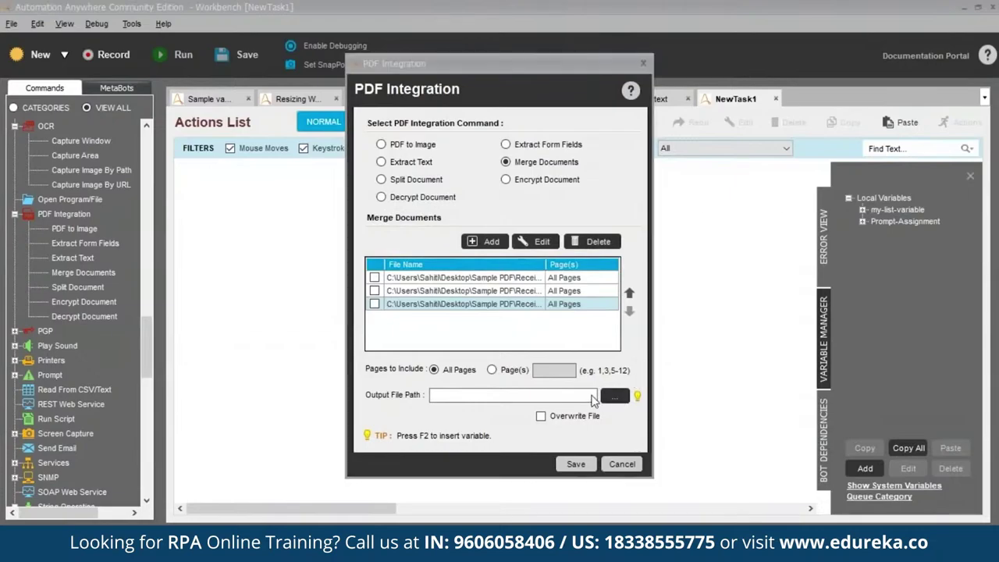
left_click(522, 109)
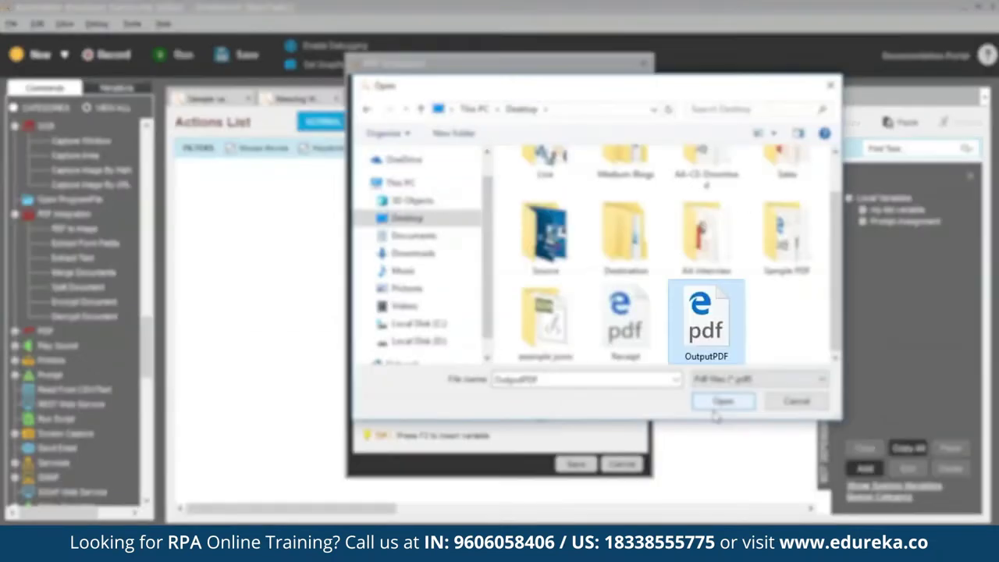
left_click(713, 411)
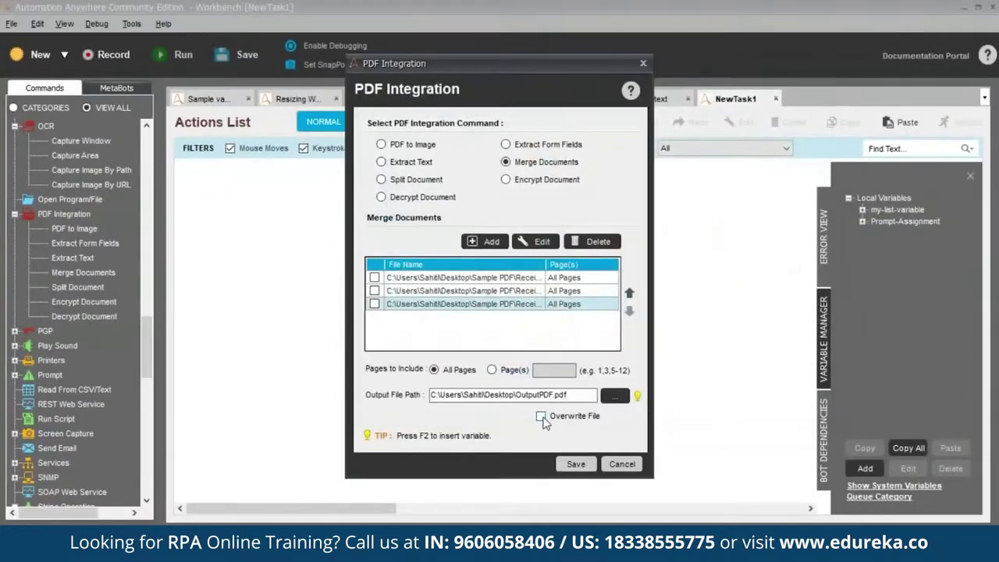
left_click(540, 417)
left_click(575, 463)
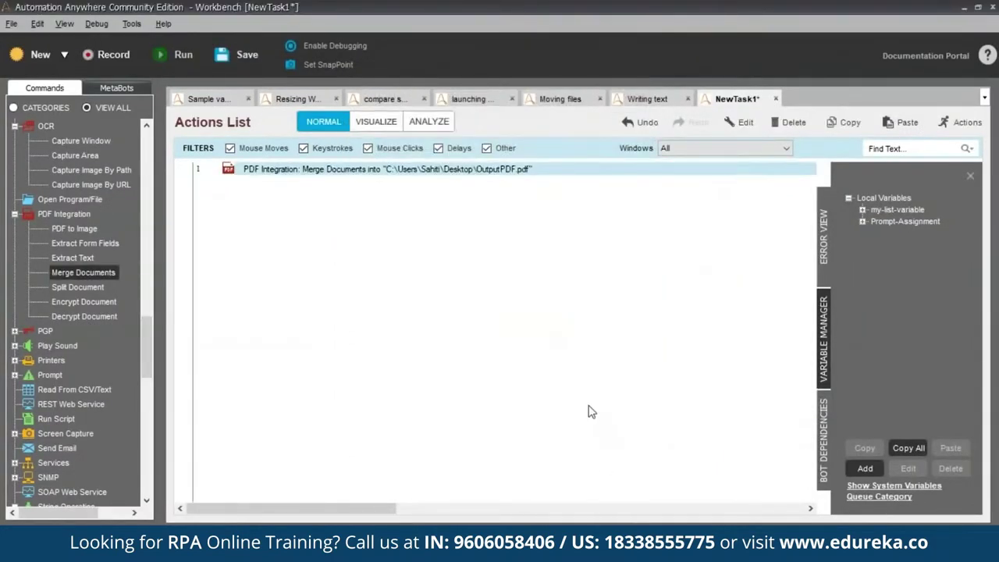
- Save the merge task in My Tasks as "MERGEPDF" and look through the pages of the merged OutputPDF.pdf
left_click(245, 63)
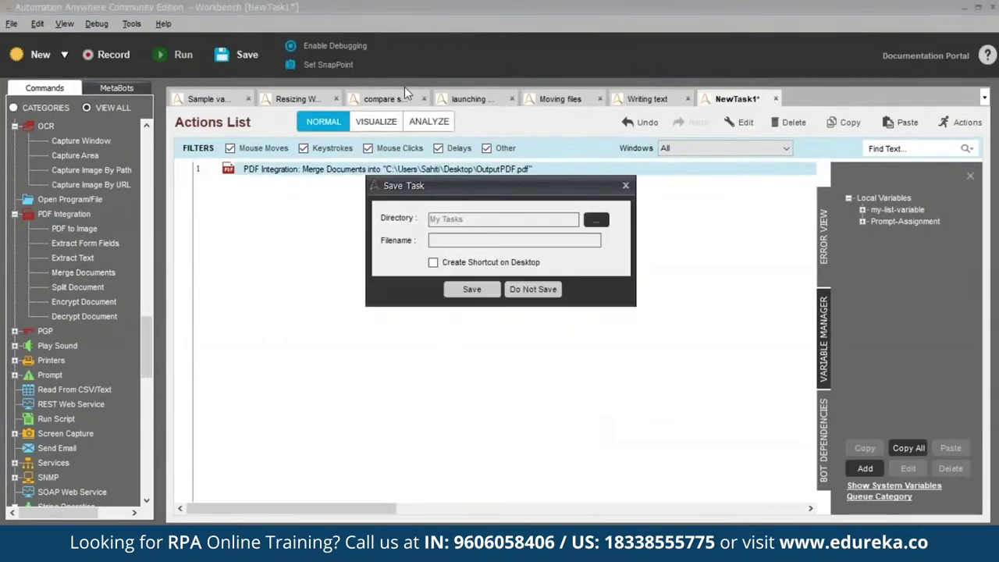
type("MERGEPDF")
key("Return")
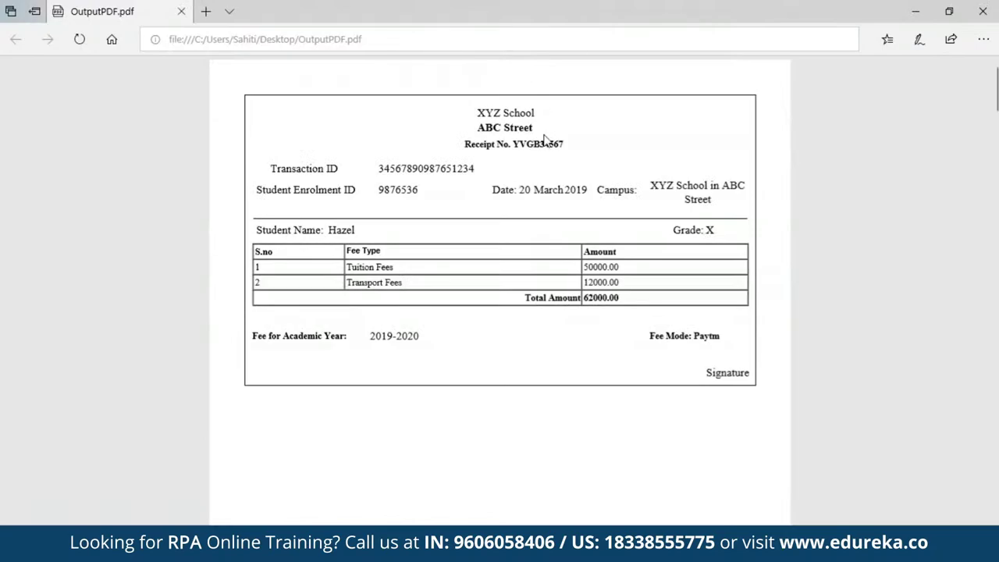
scroll(539, 225, "down", 10)
scroll(539, 226, "down", 15)
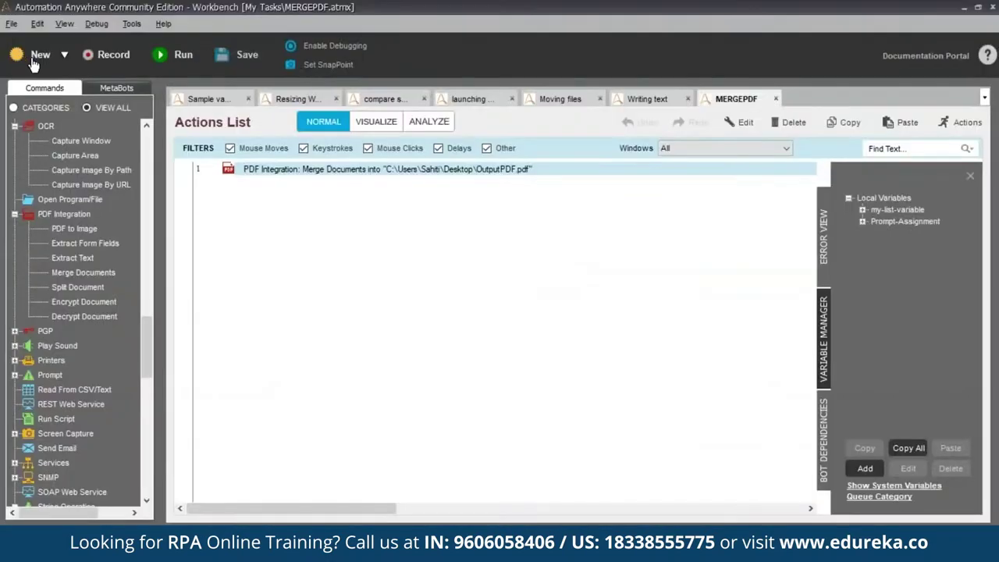
- Create a new task and add the Window Actions command Close Window to its actions list
left_click(35, 56)
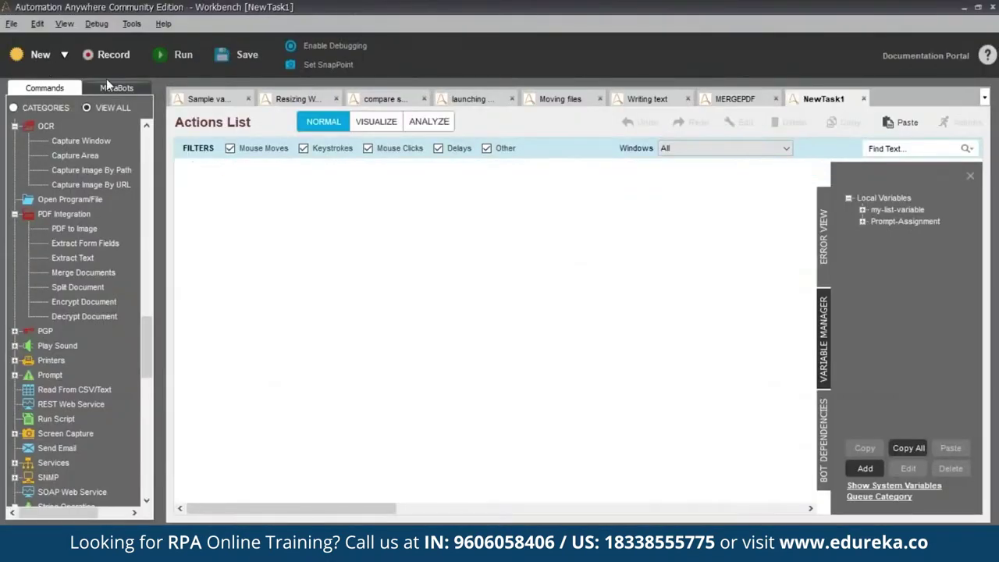
scroll(89, 421, "down", 6)
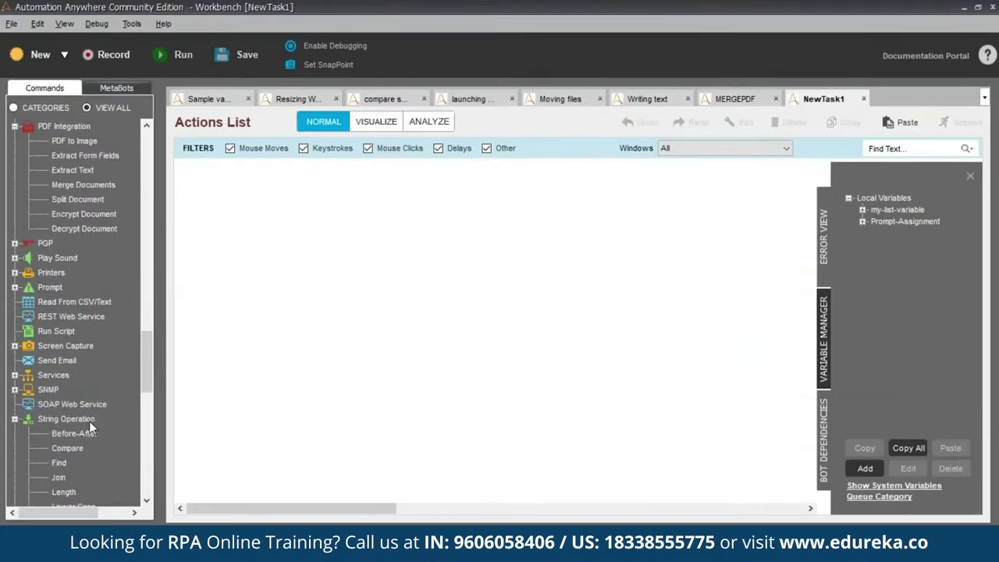
scroll(96, 454, "down", 10)
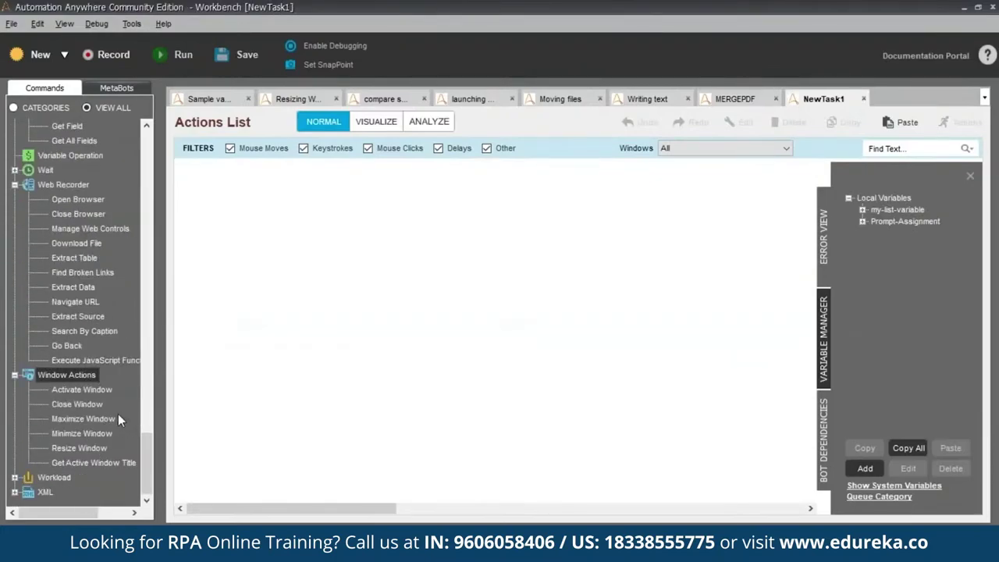
left_click_drag(101, 406, 420, 312)
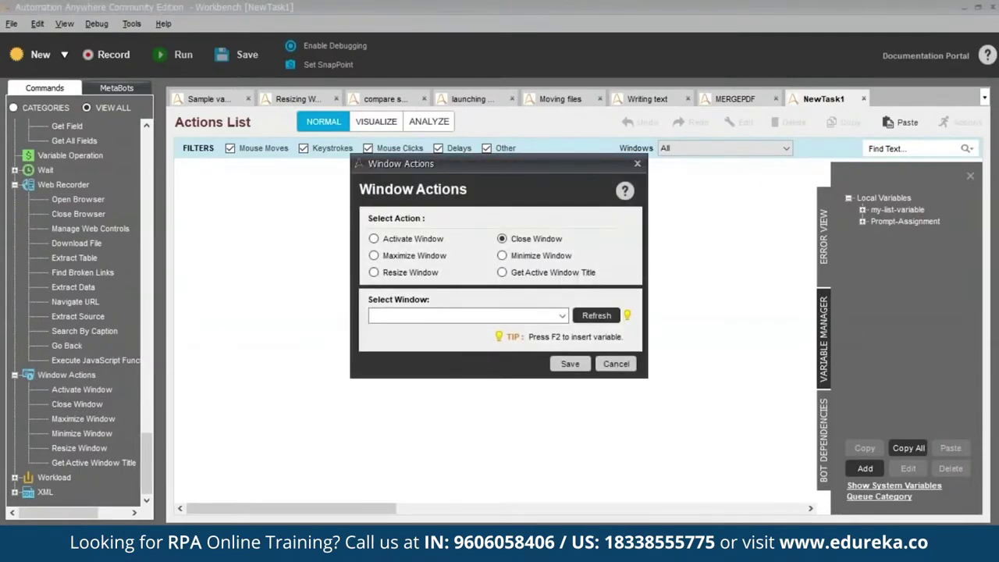
- Choose "OutputPDF.pdf - Microsoft Edge" as the window to close and save the command
left_click(561, 315)
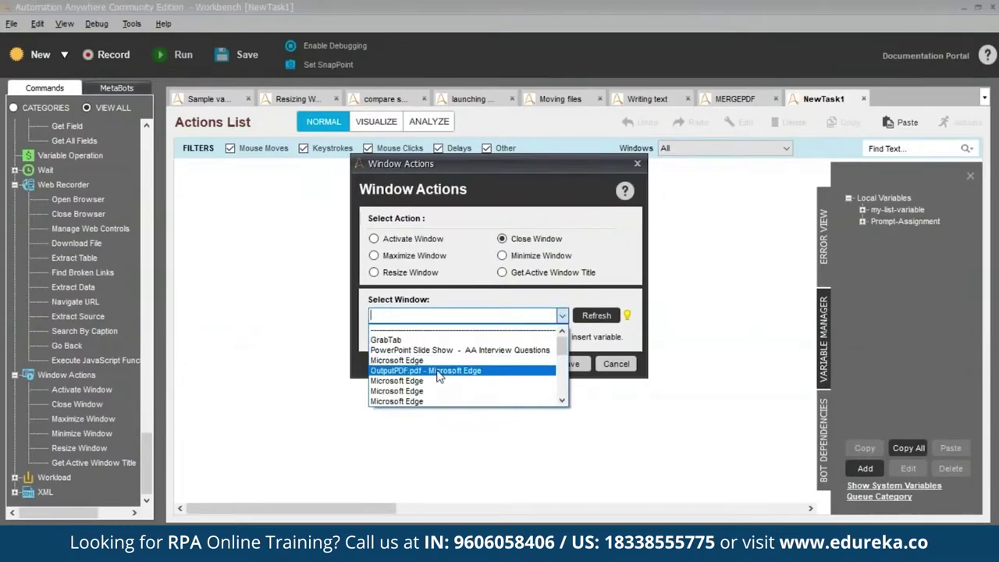
left_click(437, 370)
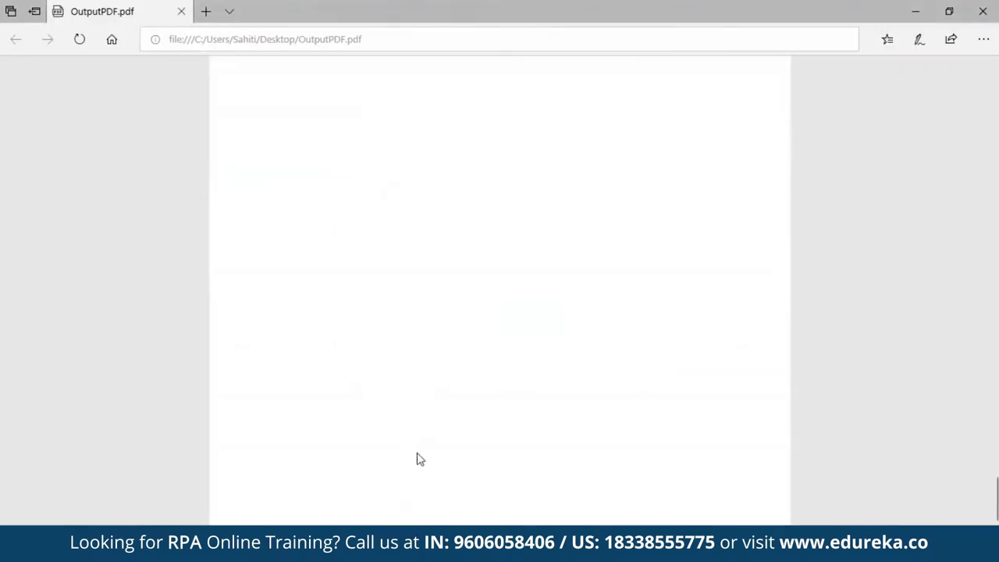
scroll(522, 281, "down", 10)
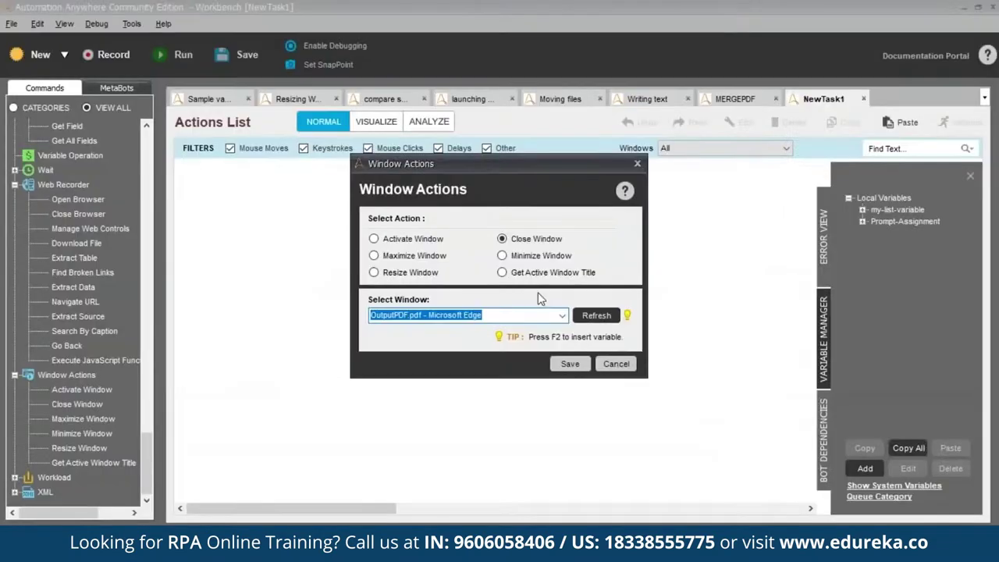
left_click(570, 364)
- Save the window-closing task in My Tasks as "closewindow" and run it
left_click(245, 57)
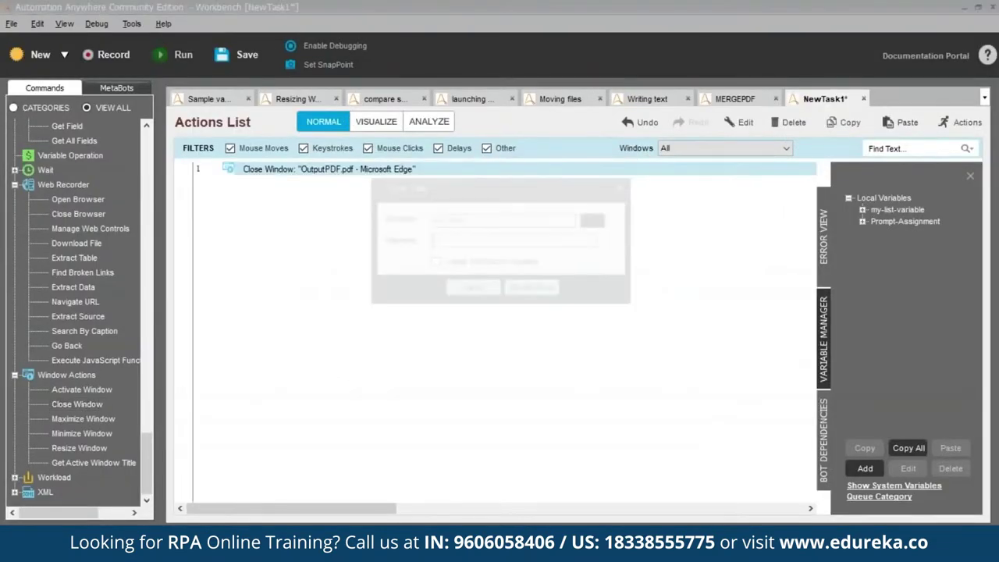
type("closewindow")
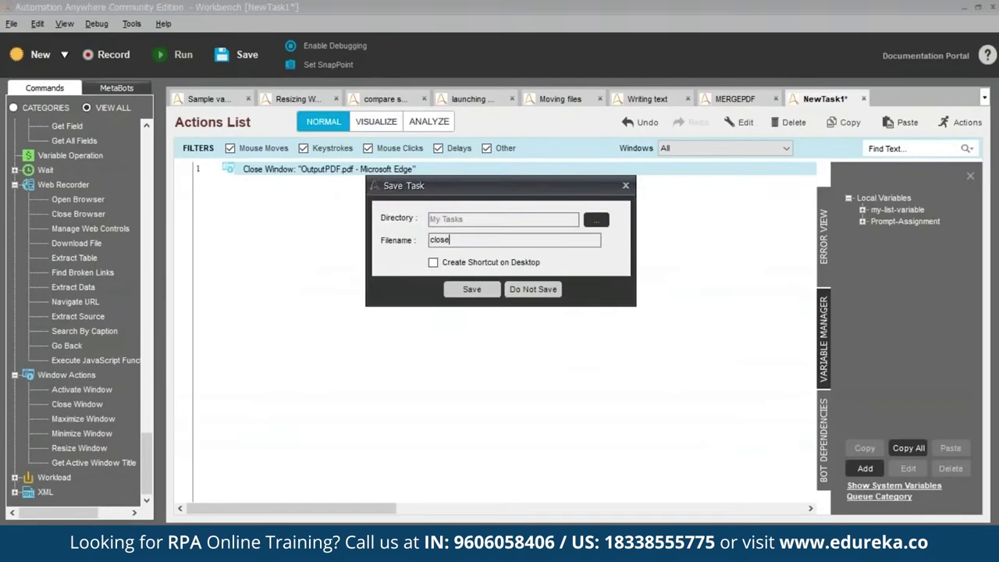
left_click(482, 288)
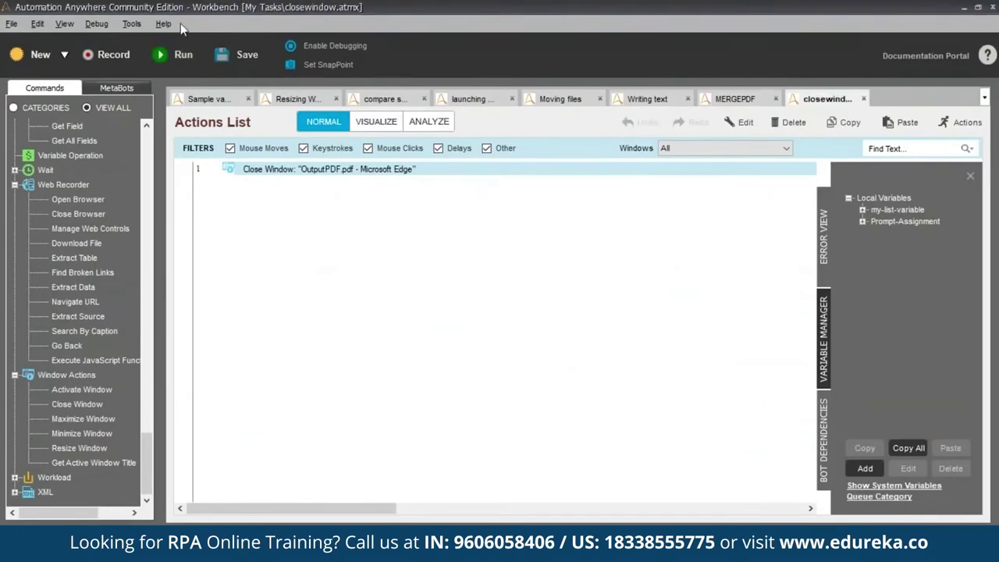
left_click(172, 54)
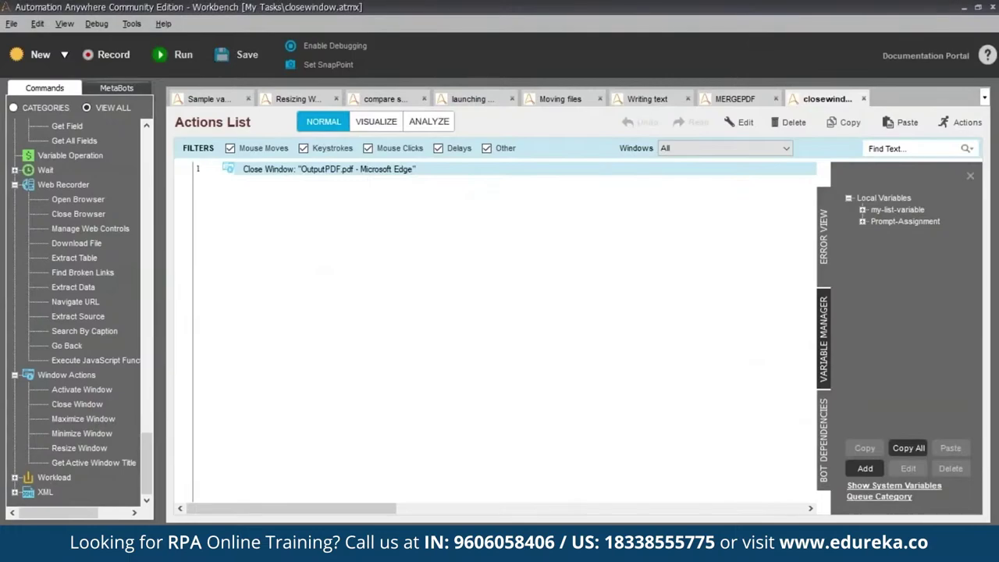